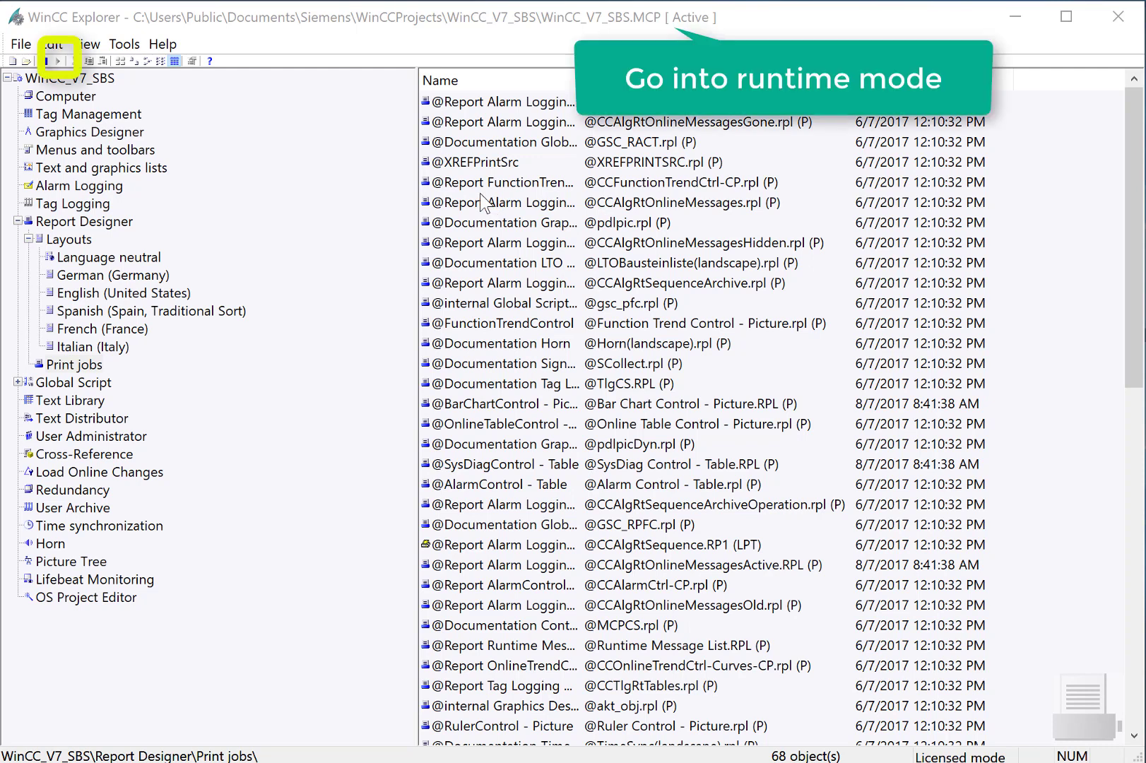
Activate the project in Runtime and show Trends, Alarms and the long-term alarm archive list.
{"action": "left_click", "coordinate": [341, 25]}
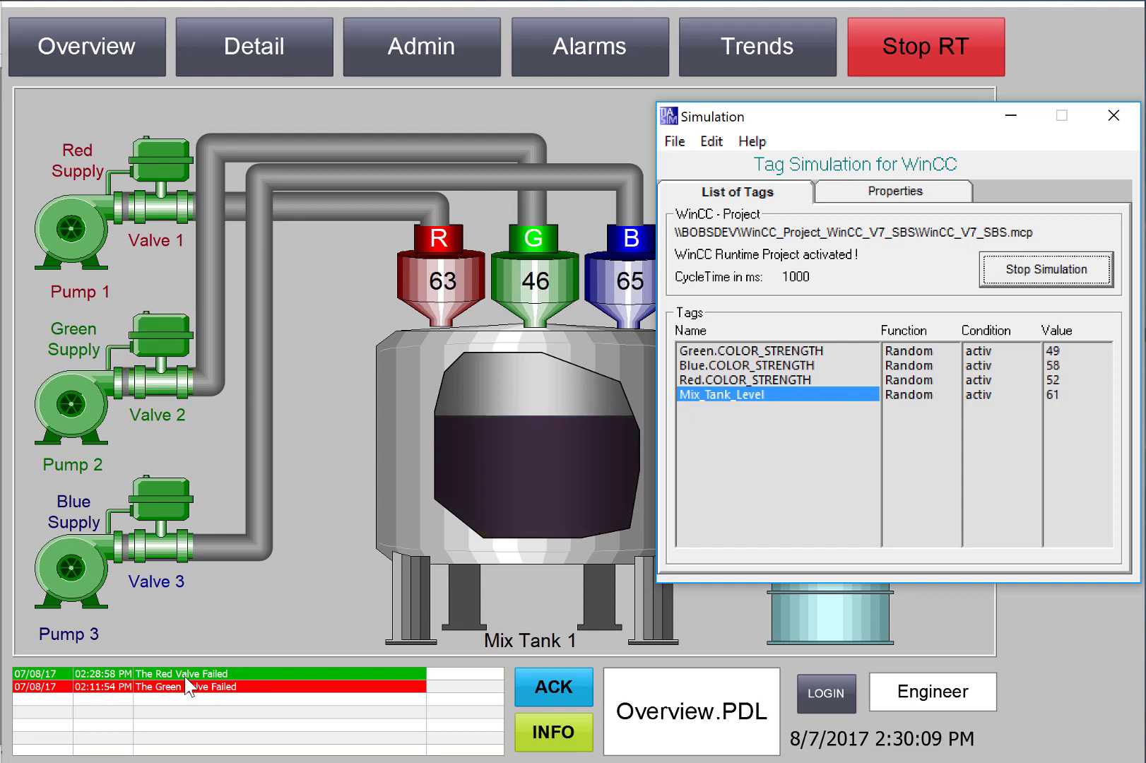
{"action": "left_click", "coordinate": [745, 50]}
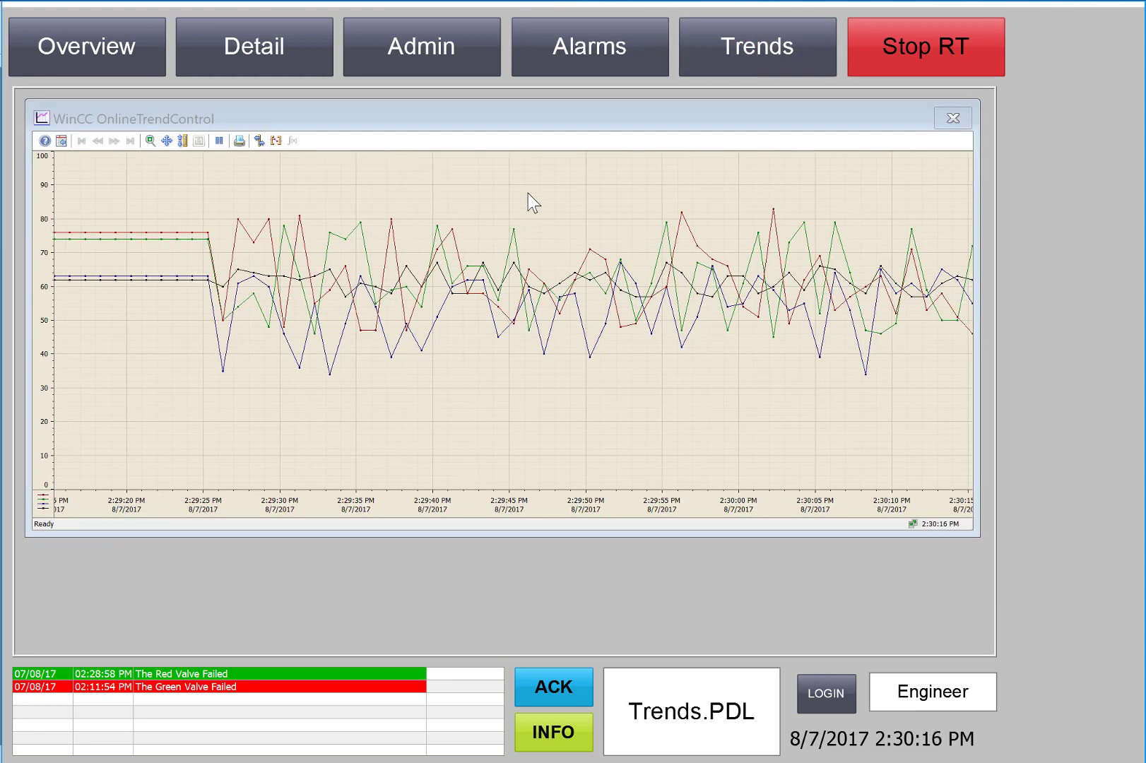
{"action": "left_click", "coordinate": [606, 45]}
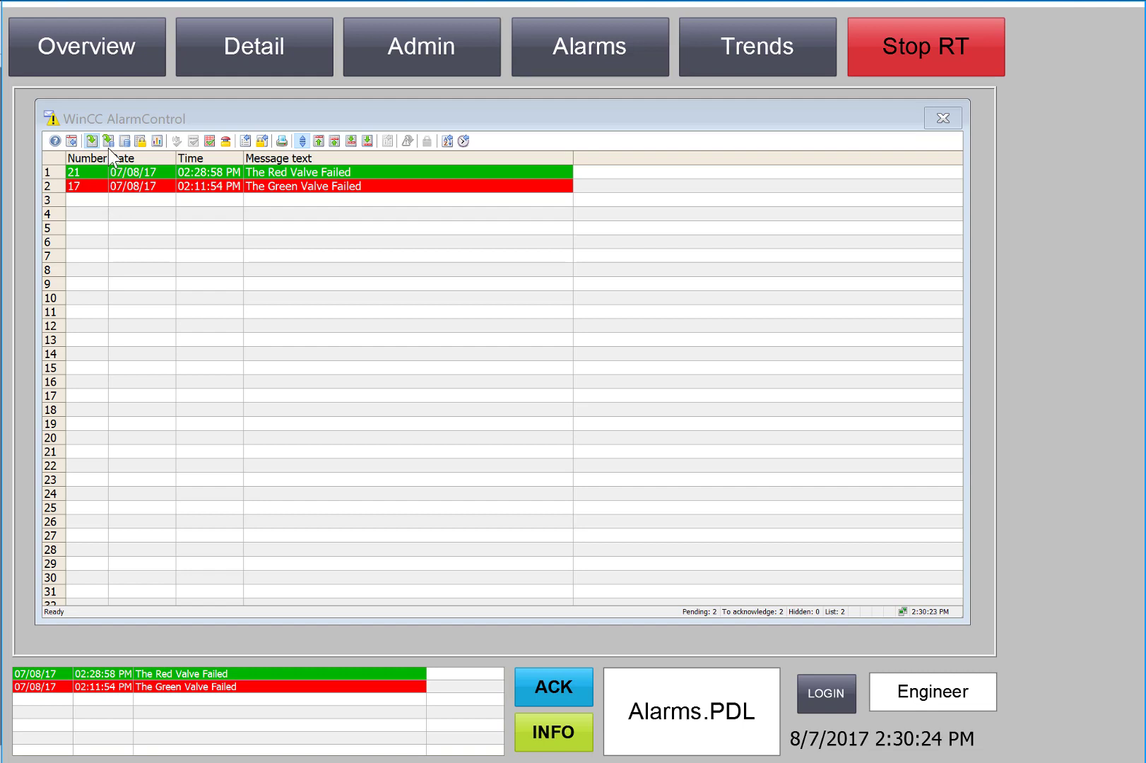
{"action": "left_click", "coordinate": [126, 142]}
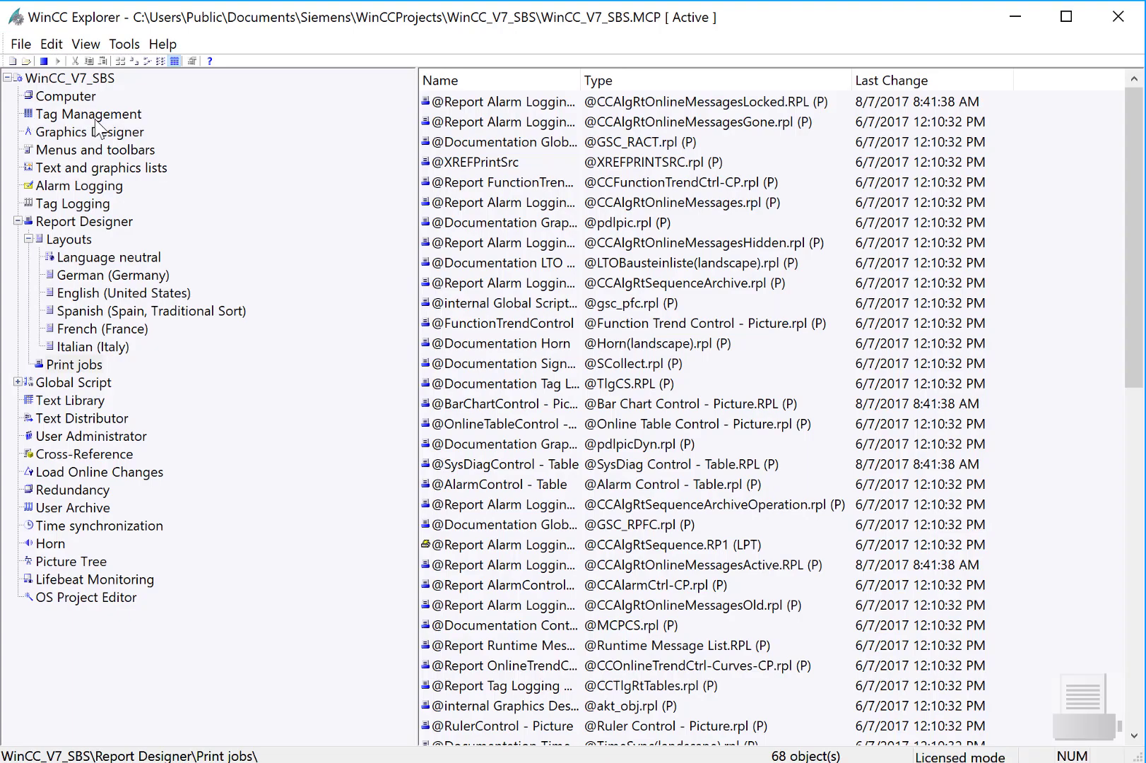
Create a new print job, Print Job001, under Report Designer's Print jobs.
{"action": "left_click", "coordinate": [90, 367]}
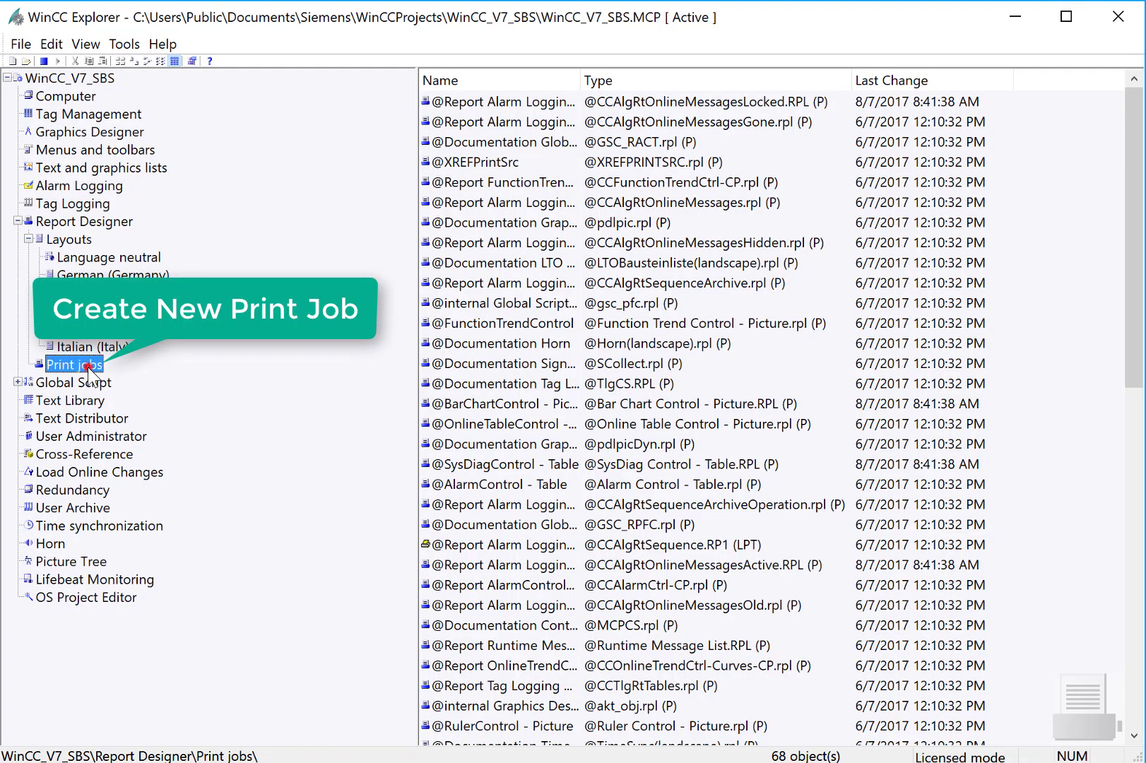
{"action": "right_click", "coordinate": [90, 374]}
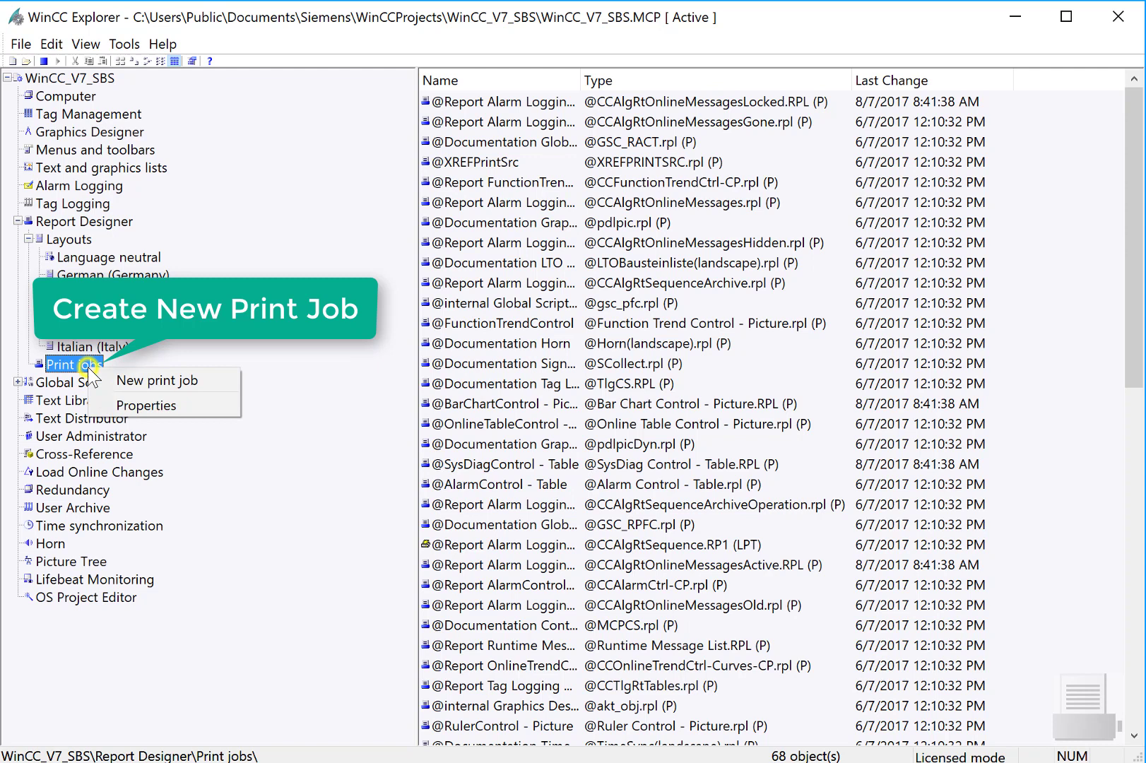
{"action": "left_click", "coordinate": [158, 385]}
{"action": "scroll", "coordinate": [518, 352], "scroll_direction": "down", "scroll_amount": 2}
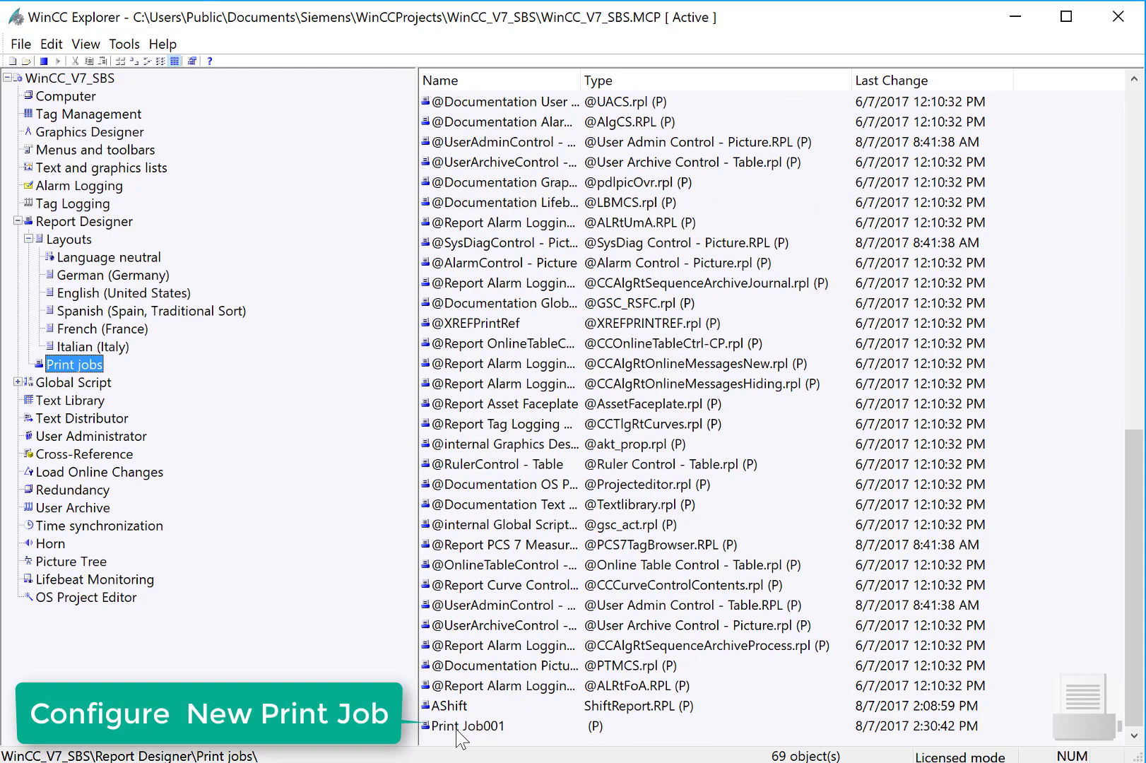
Name the job 'ShiftReport' with layout ShiftReport.RPL and a configuration dialog, then sort by name.
{"action": "double_click", "coordinate": [486, 730]}
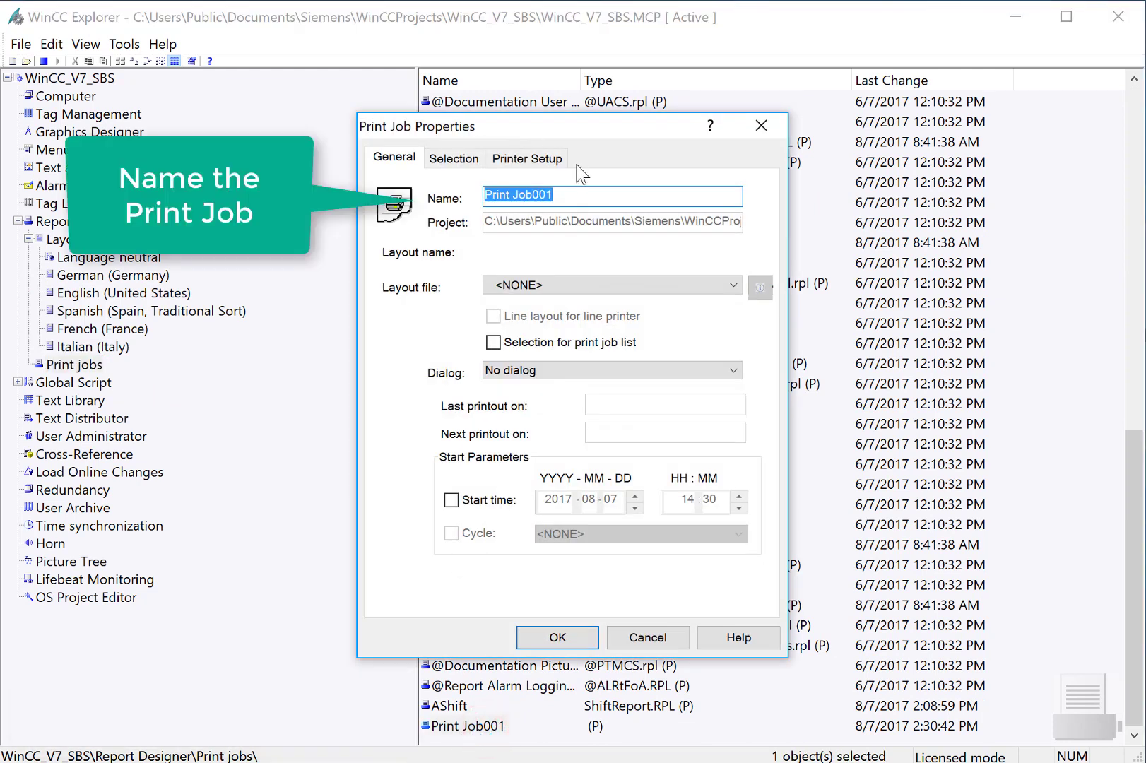
{"action": "type", "text": "ShiftReport"}
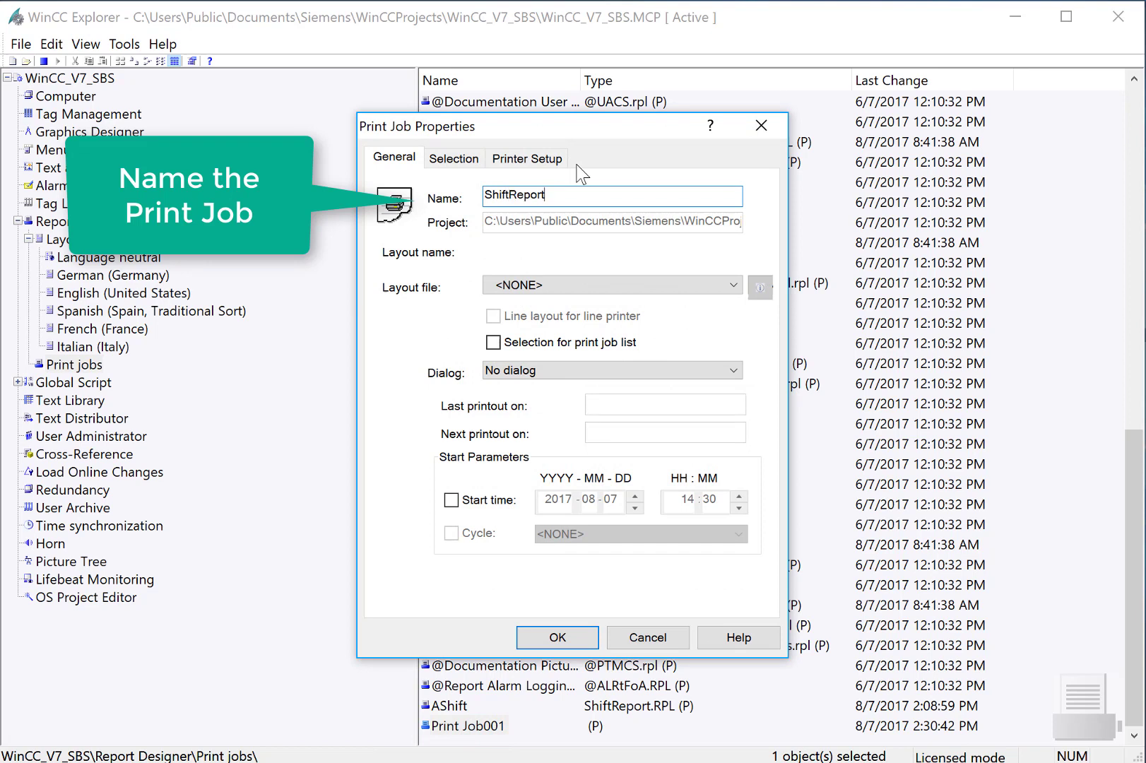
{"action": "left_click", "coordinate": [681, 284]}
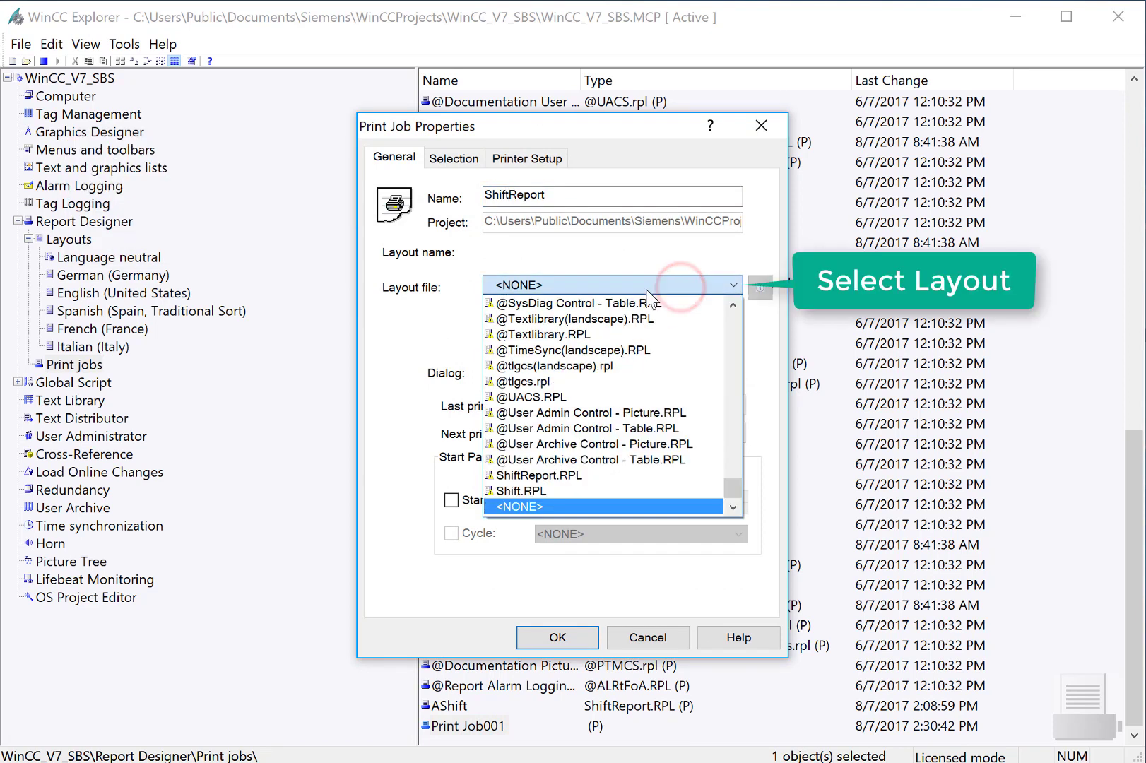
{"action": "left_click", "coordinate": [523, 477]}
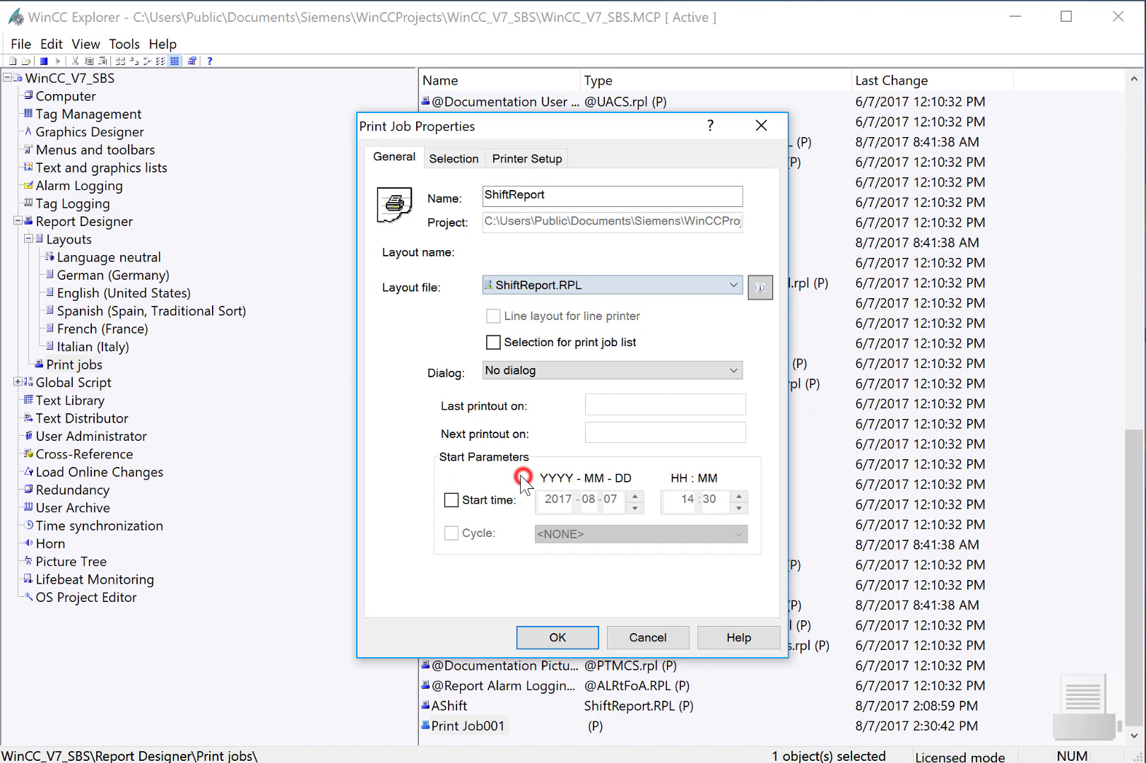
{"action": "left_click", "coordinate": [562, 371]}
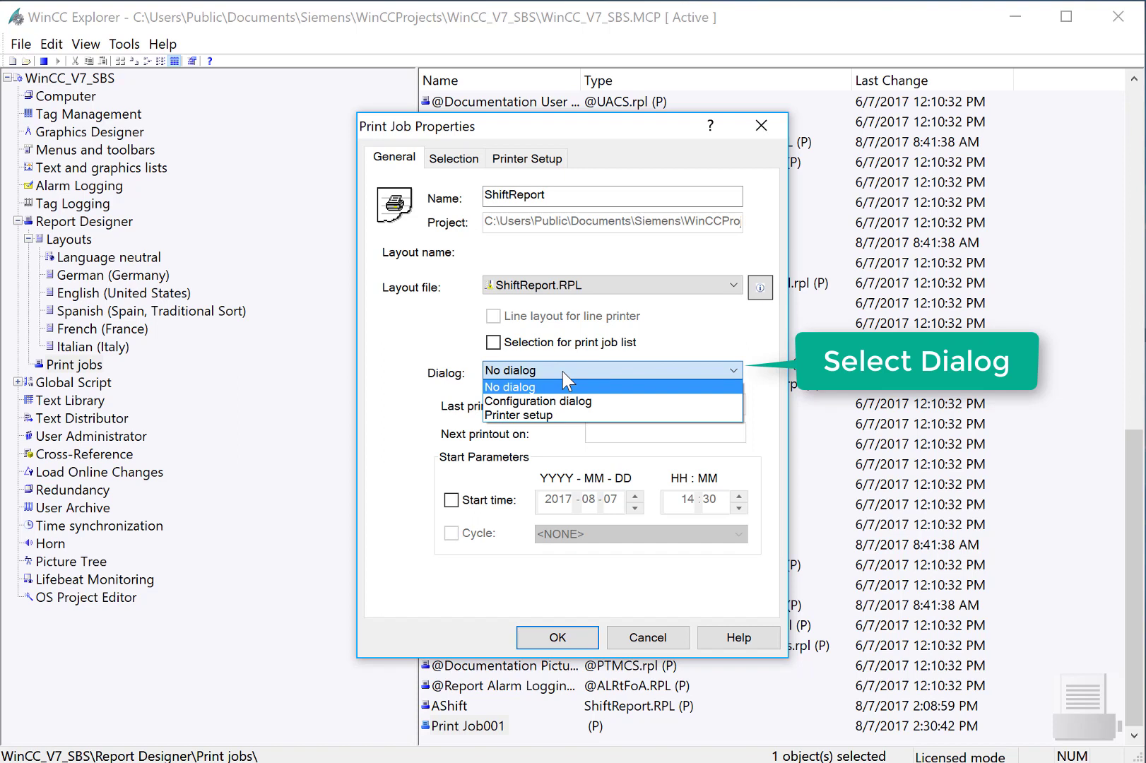
{"action": "left_click", "coordinate": [568, 400]}
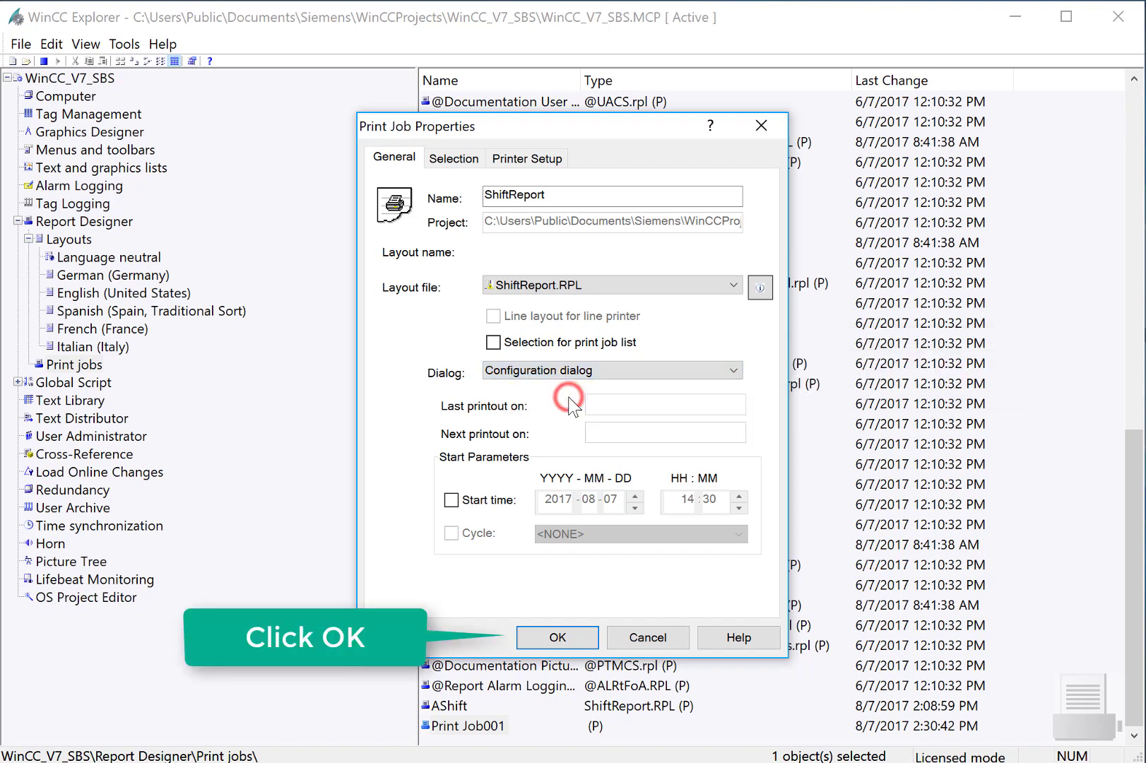
{"action": "left_click", "coordinate": [548, 638]}
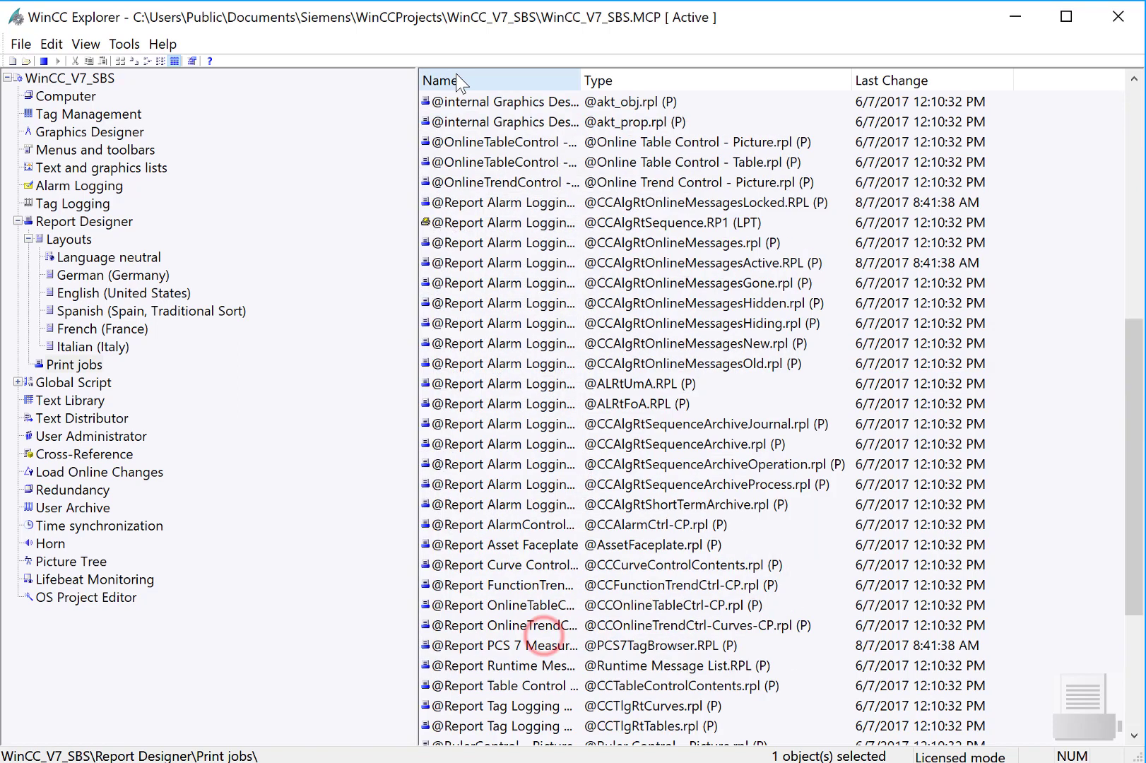
{"action": "left_click", "coordinate": [453, 80]}
Preview ShiftReport, move its parameter dialog right, and switch to the Runtime window.
{"action": "right_click", "coordinate": [445, 109]}
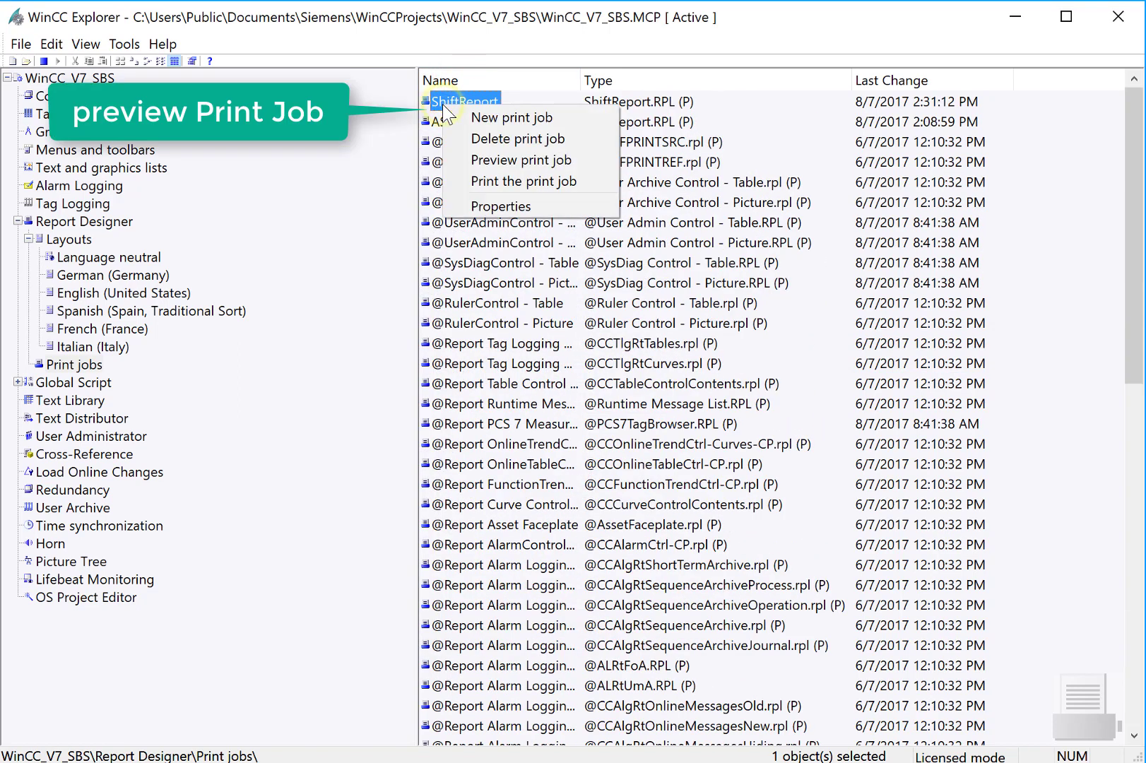
{"action": "left_click", "coordinate": [536, 160]}
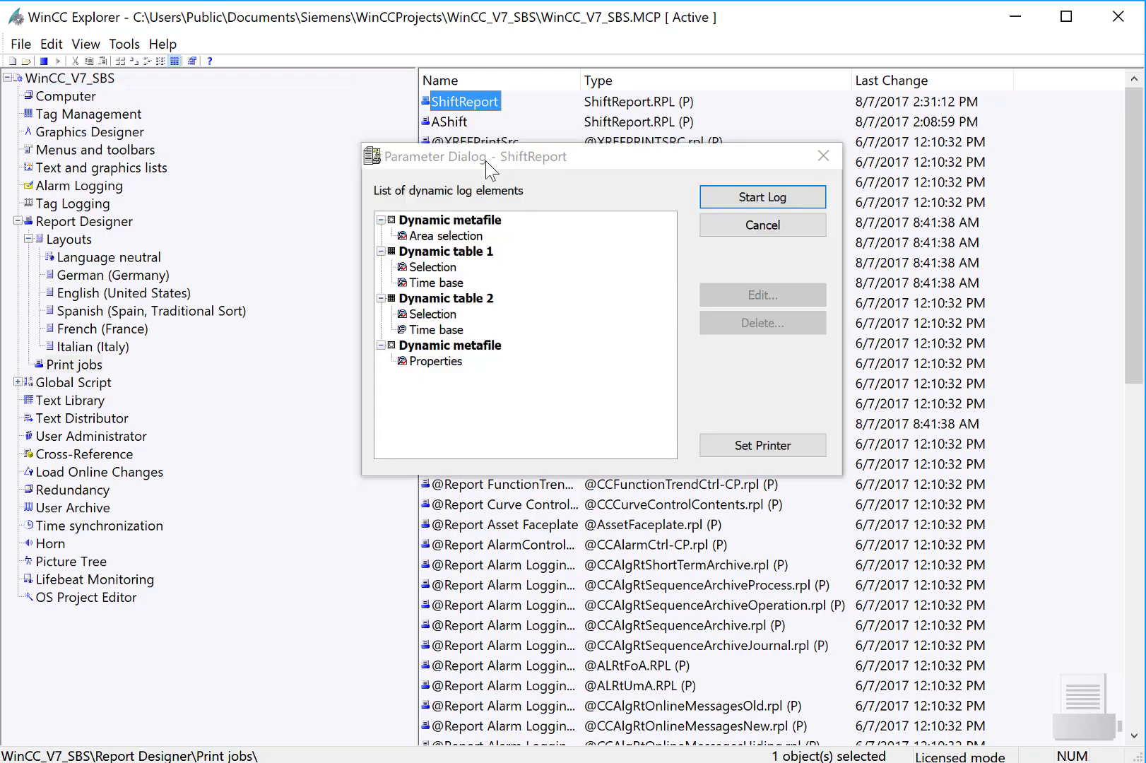
{"action": "left_click_drag", "start_coordinate": [487, 161], "coordinate": [555, 167]}
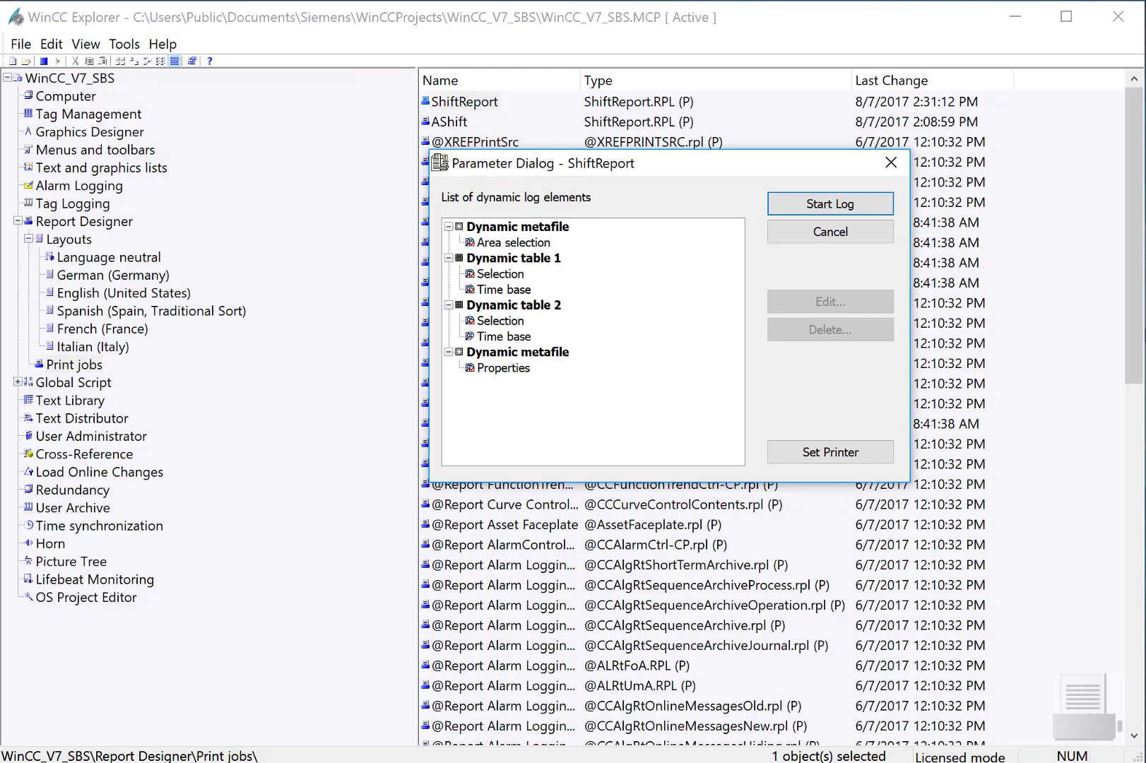
{"action": "key", "text": "alt+Tab"}
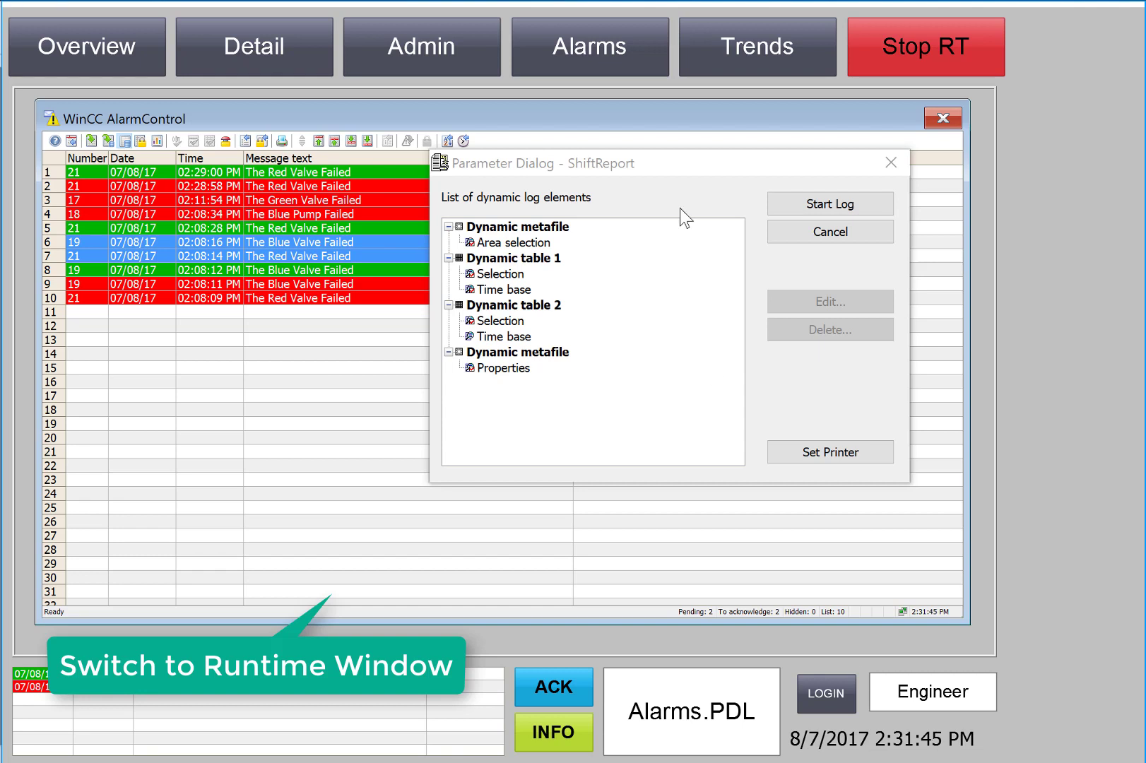
Show the Overview picture, review Dynamic table 1's column selection unchanged, then open the dynamic metafile's properties.
{"action": "left_click_drag", "start_coordinate": [694, 168], "coordinate": [758, 224]}
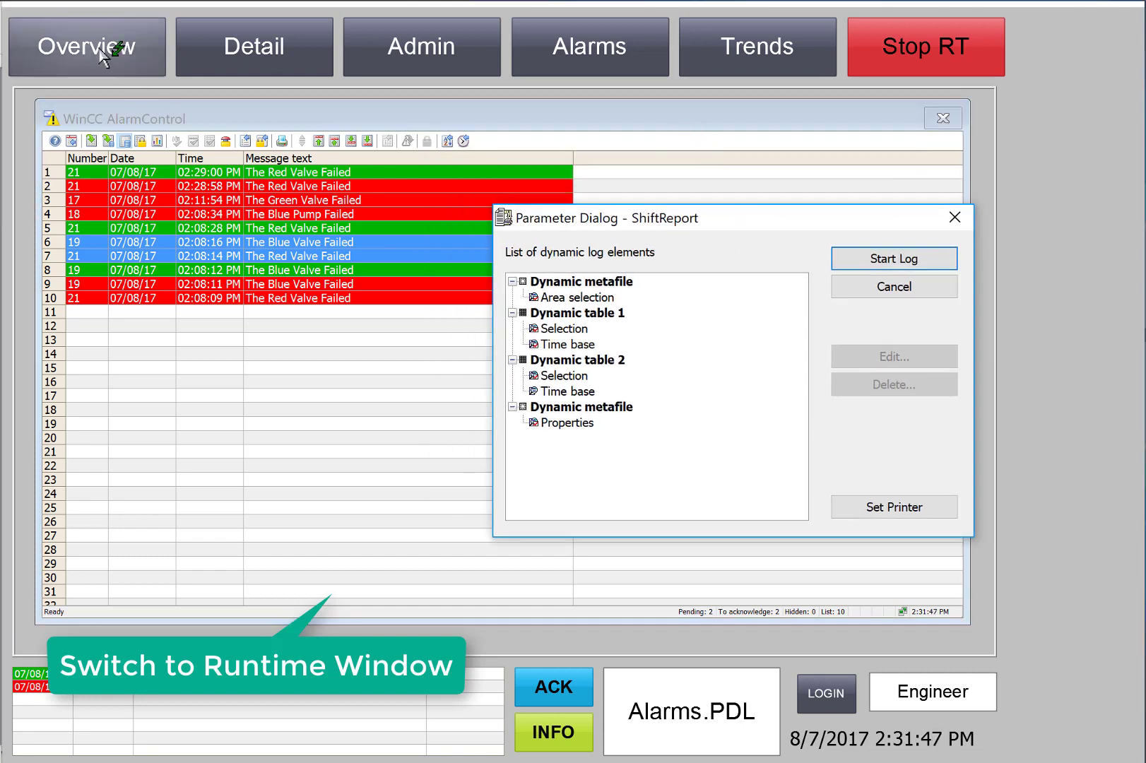
{"action": "left_click", "coordinate": [97, 47]}
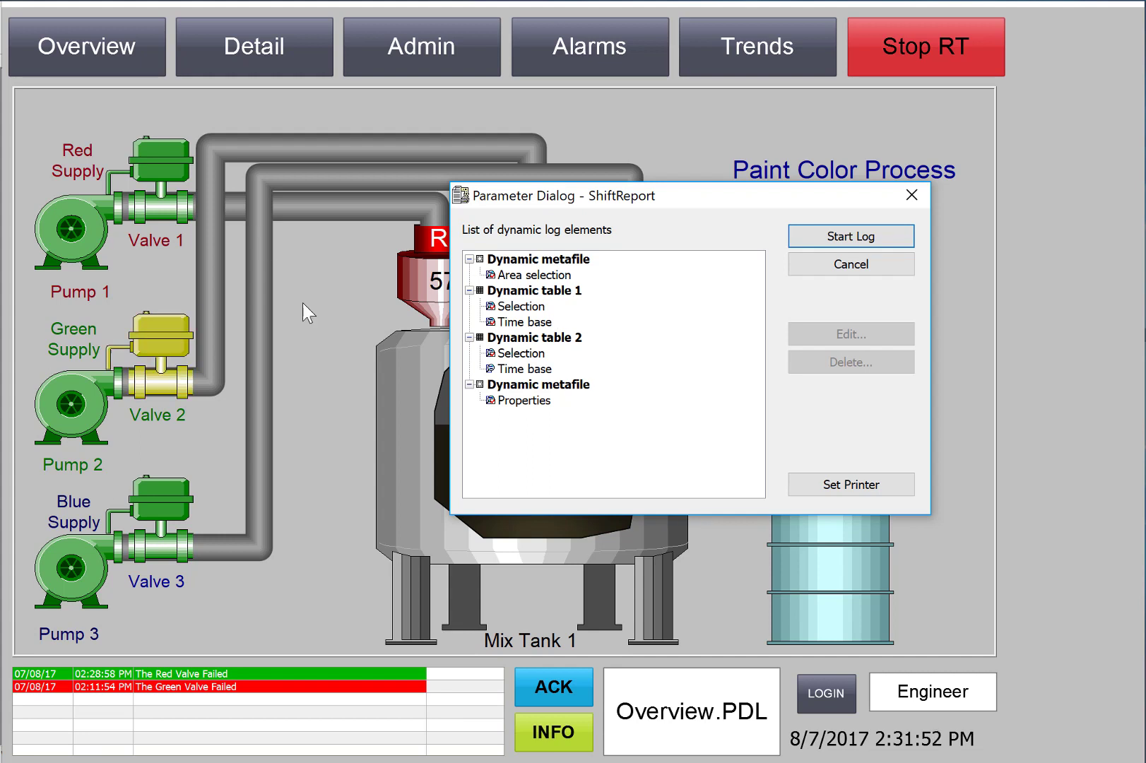
{"action": "double_click", "coordinate": [521, 307]}
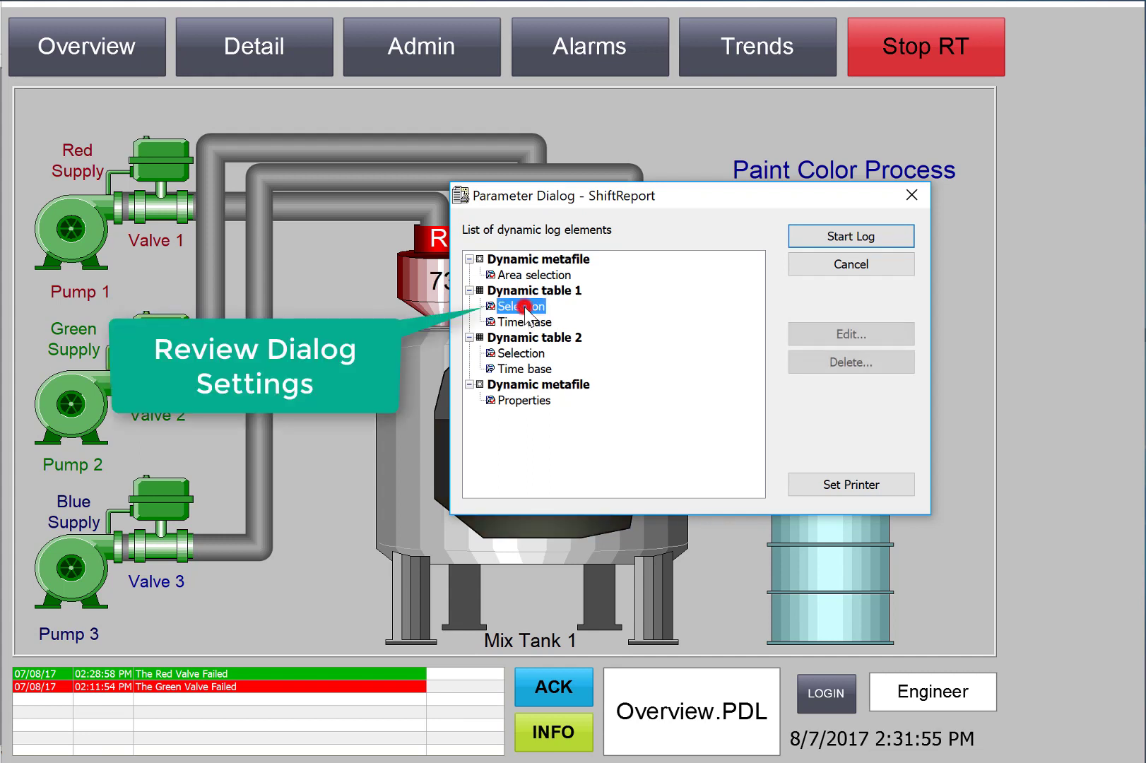
{"action": "left_click_drag", "start_coordinate": [609, 57], "coordinate": [761, 88]}
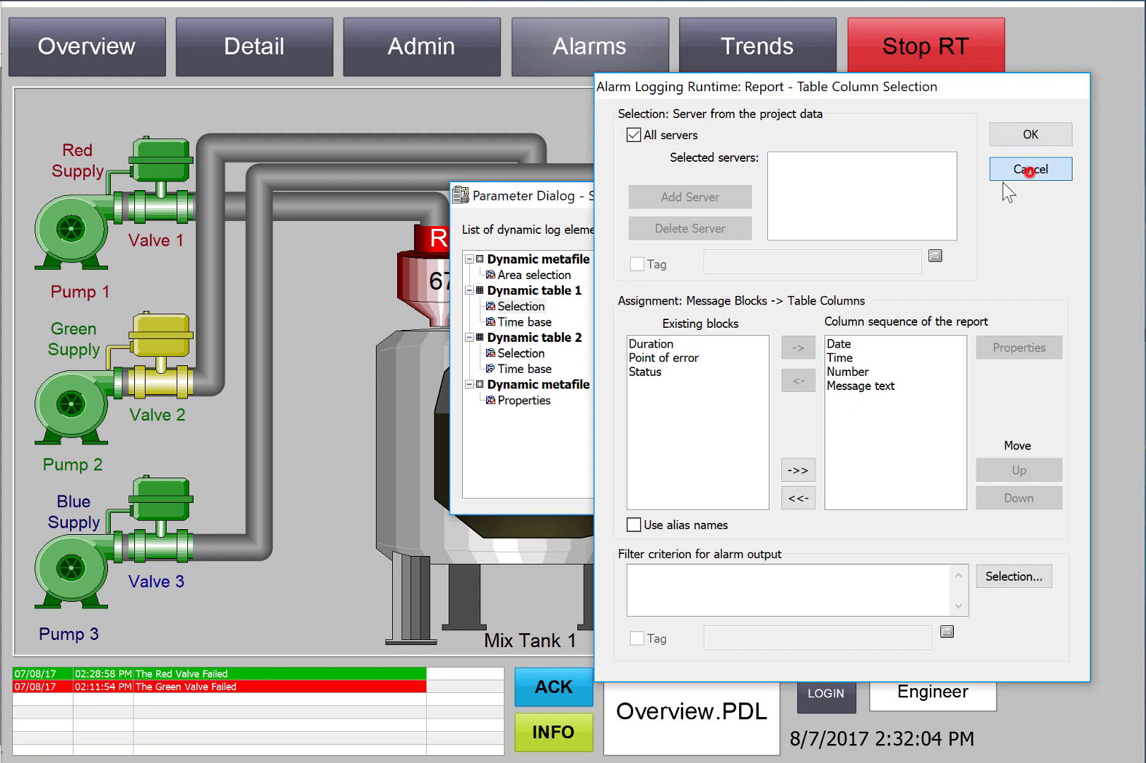
{"action": "left_click", "coordinate": [1031, 169]}
{"action": "double_click", "coordinate": [525, 402]}
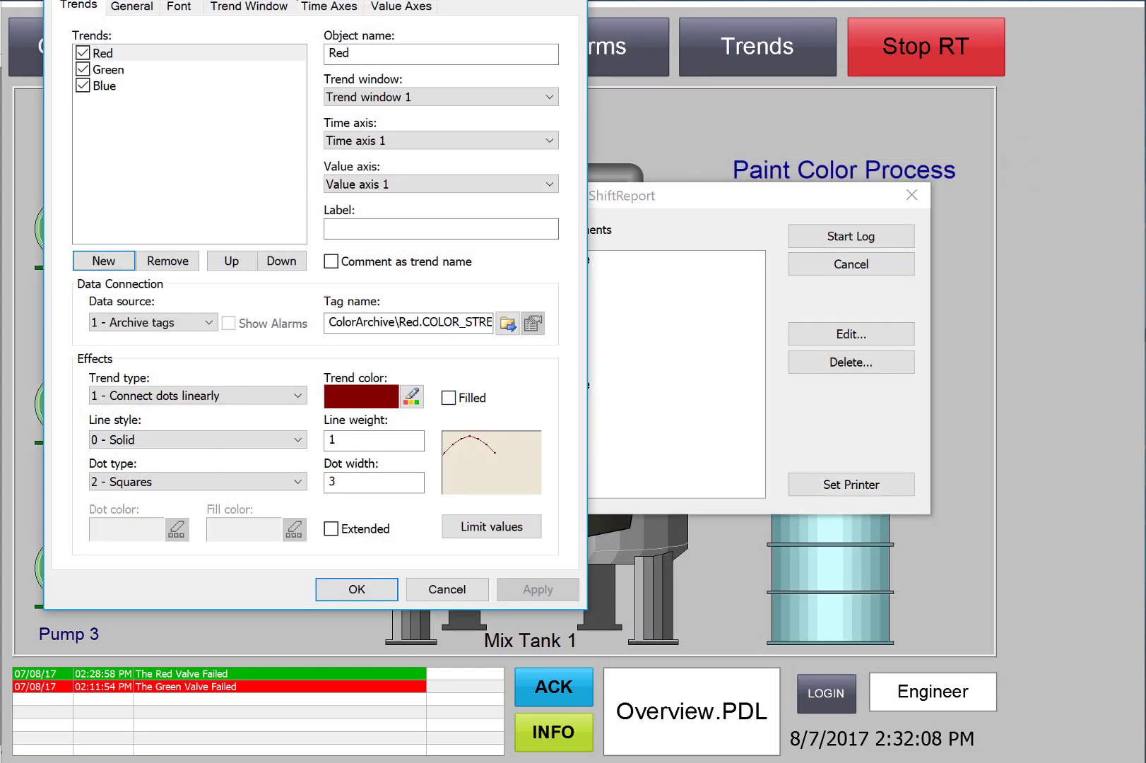
Set the metafile trend's time axis range to 1 hour and accept.
{"action": "left_click_drag", "start_coordinate": [290, 1], "coordinate": [779, 76]}
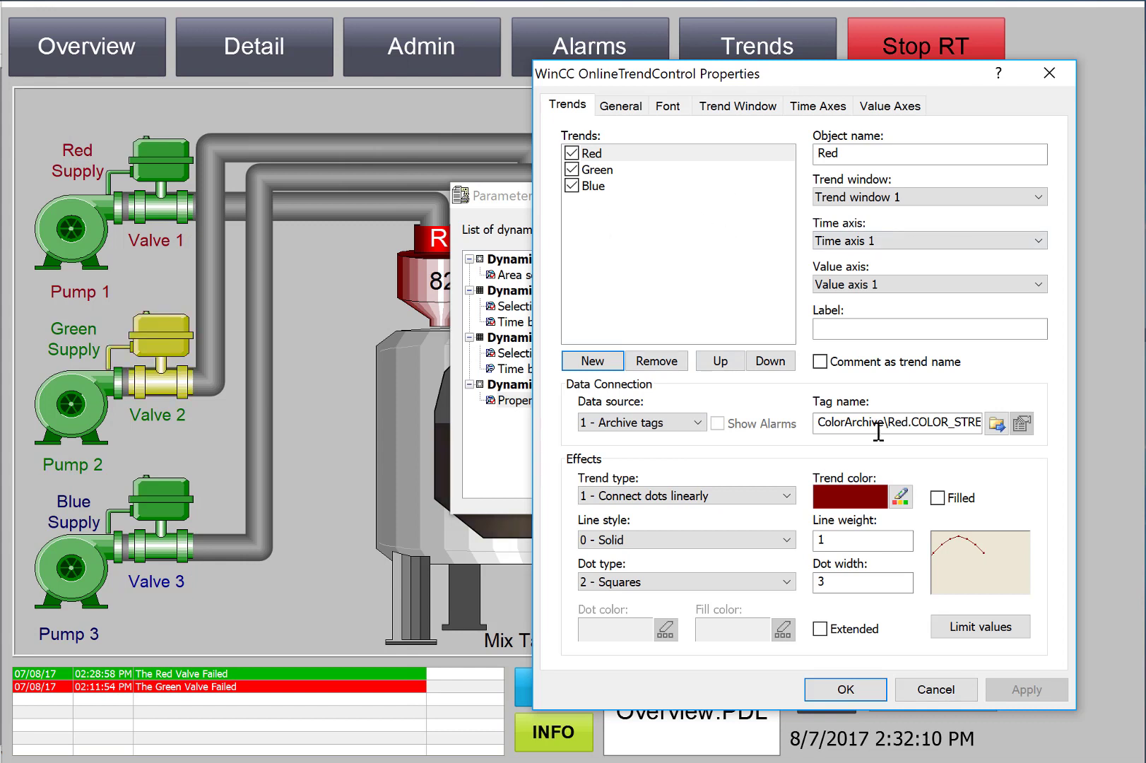
{"action": "left_click", "coordinate": [818, 106]}
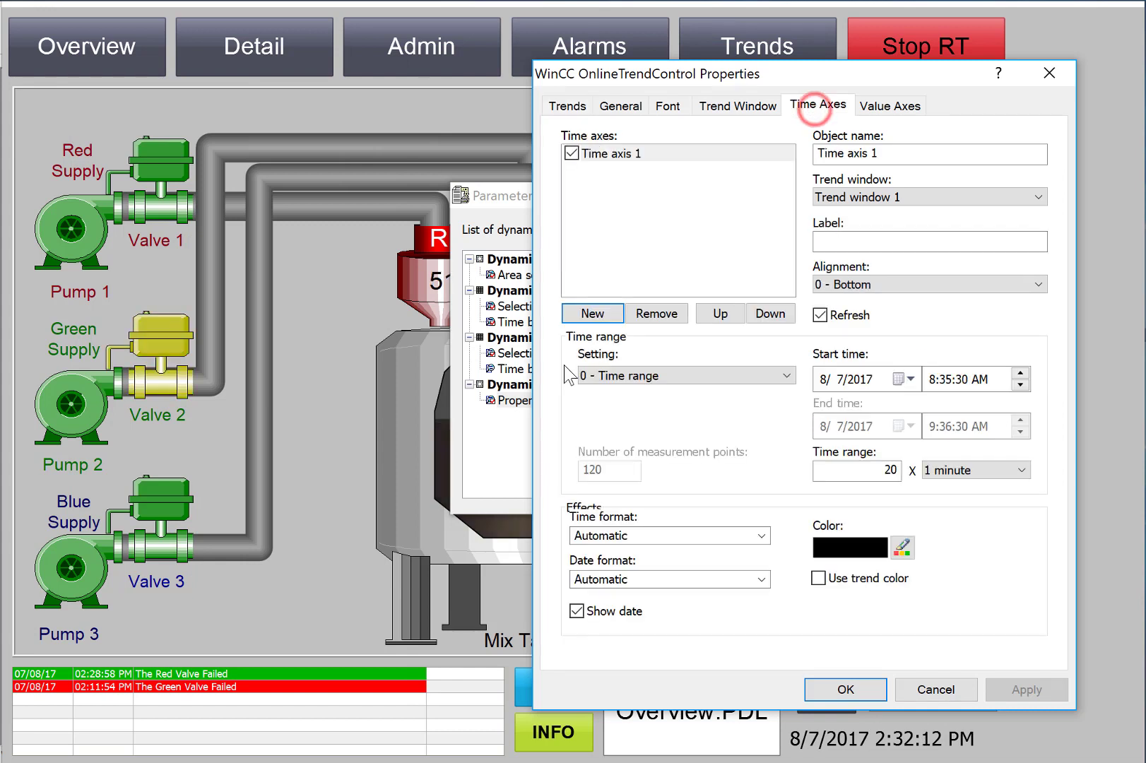
{"action": "double_click", "coordinate": [889, 469]}
{"action": "type", "text": "1"}
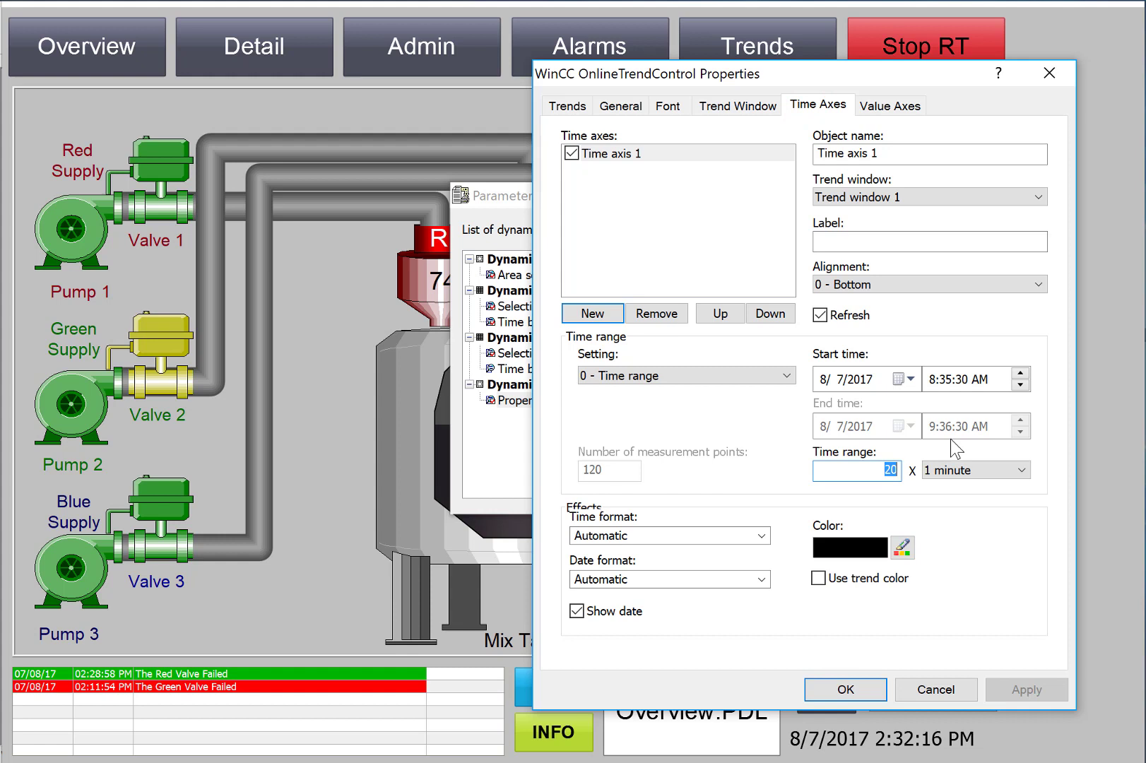
{"action": "left_click", "coordinate": [972, 470]}
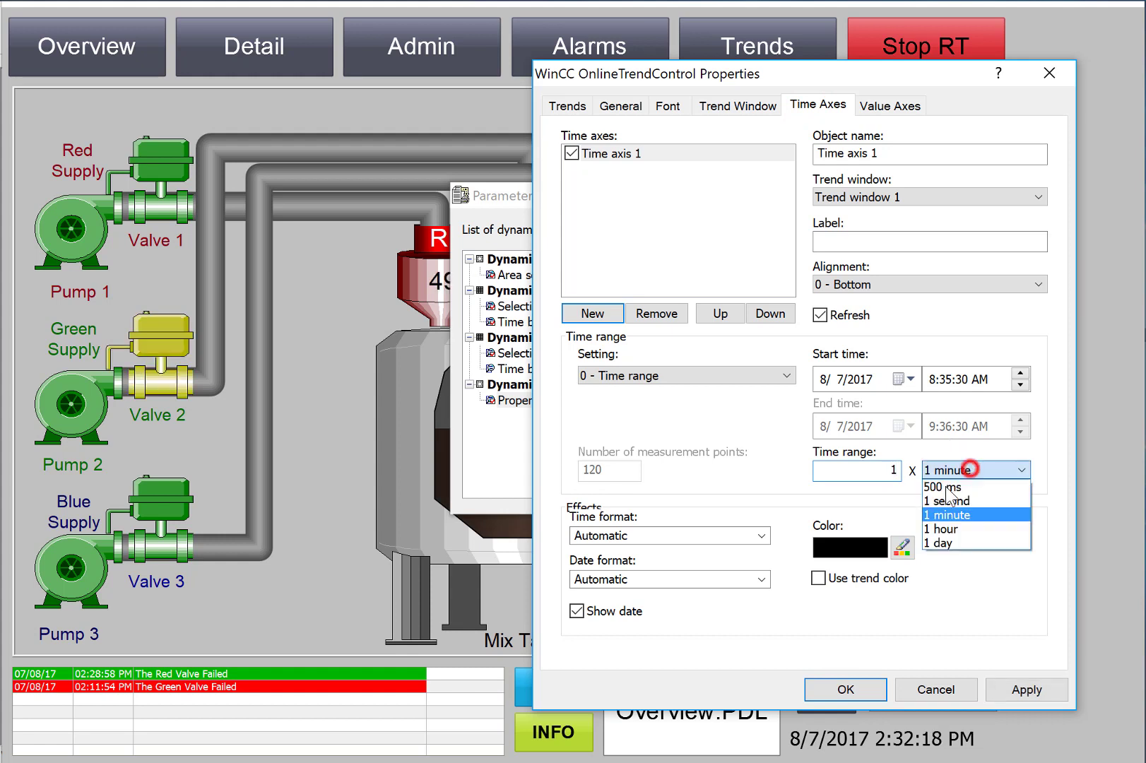
{"action": "left_click", "coordinate": [945, 529]}
{"action": "left_click", "coordinate": [845, 688]}
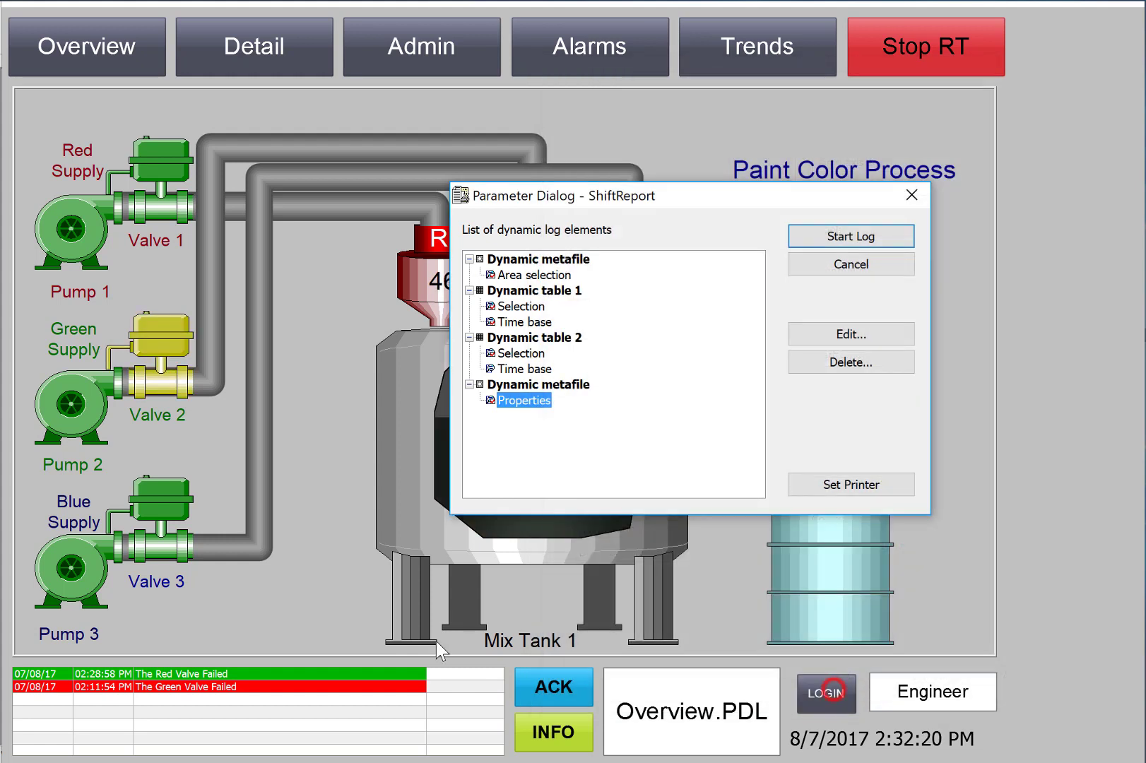
Start the ShiftReport log, review its three zoomed preview pages including trends, then close the preview.
{"action": "left_click", "coordinate": [860, 235]}
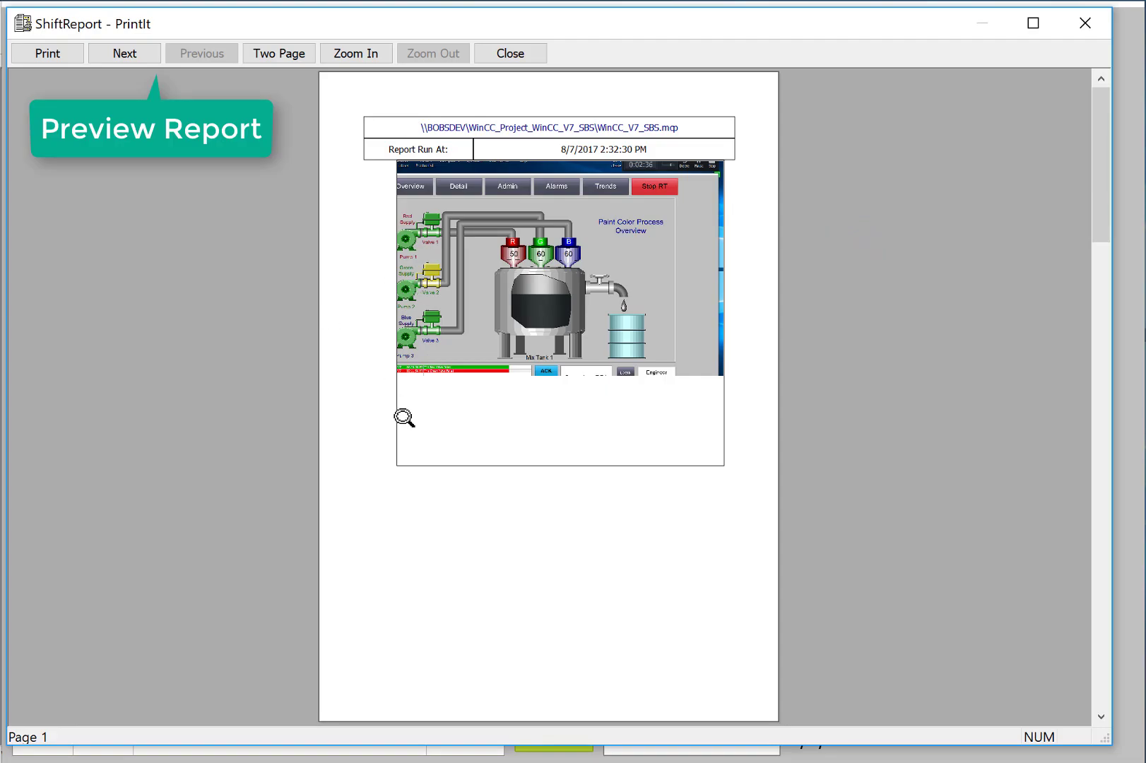
{"action": "left_click", "coordinate": [609, 332]}
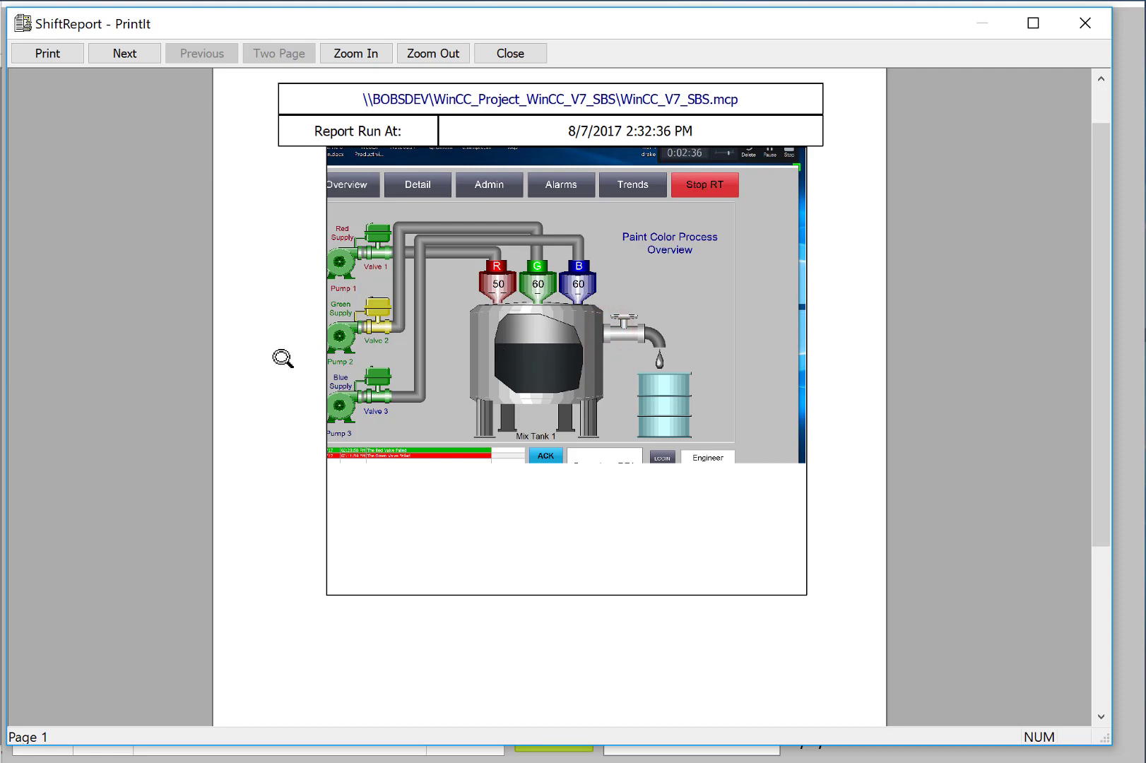
{"action": "left_click", "coordinate": [130, 55]}
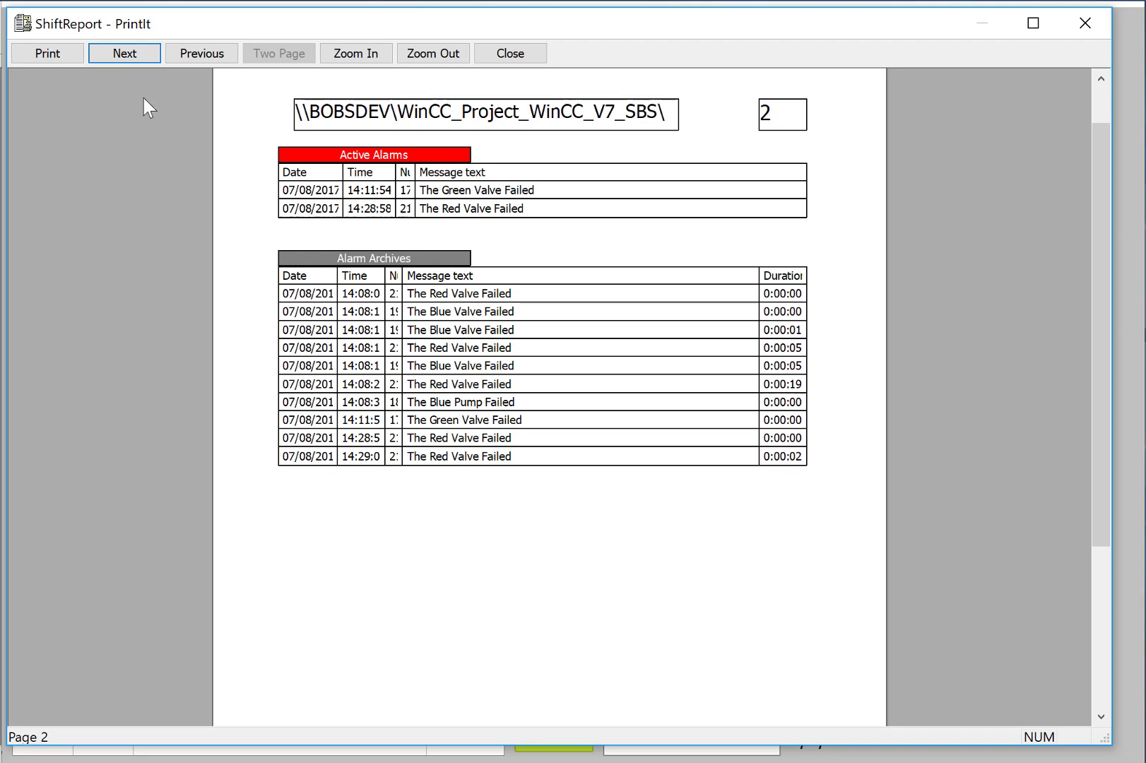
{"action": "left_click", "coordinate": [137, 55]}
{"action": "left_click", "coordinate": [499, 369]}
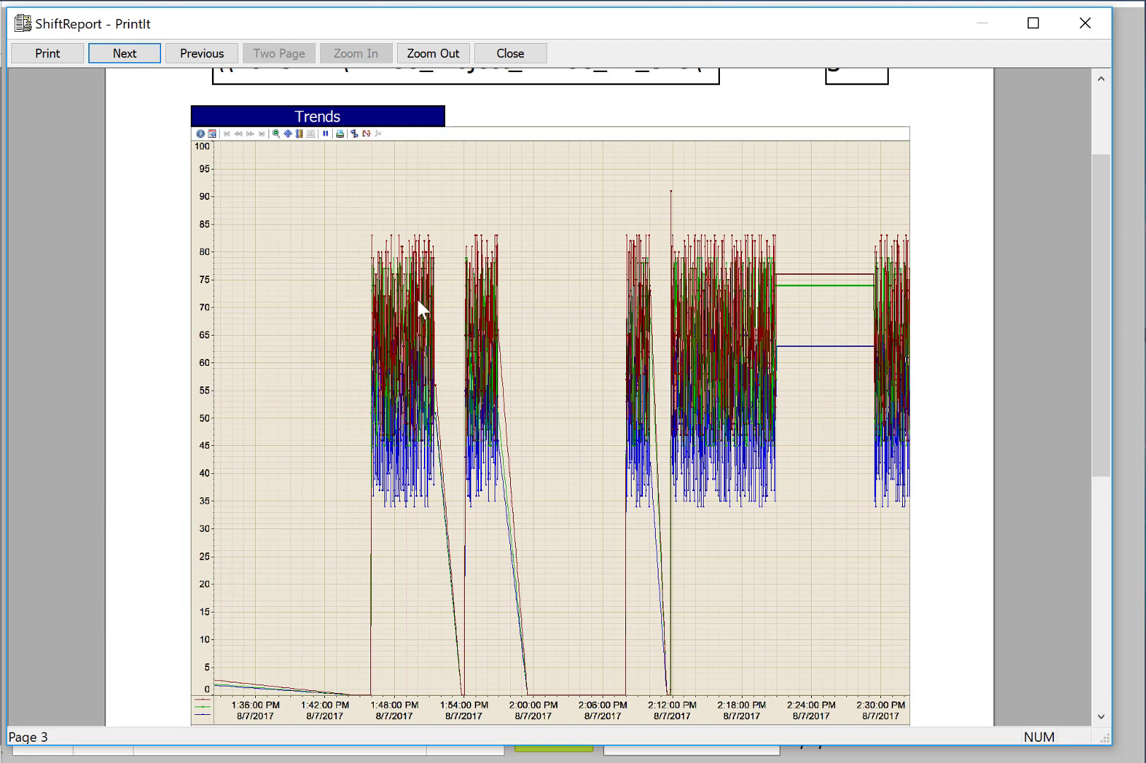
{"action": "left_click", "coordinate": [507, 53]}
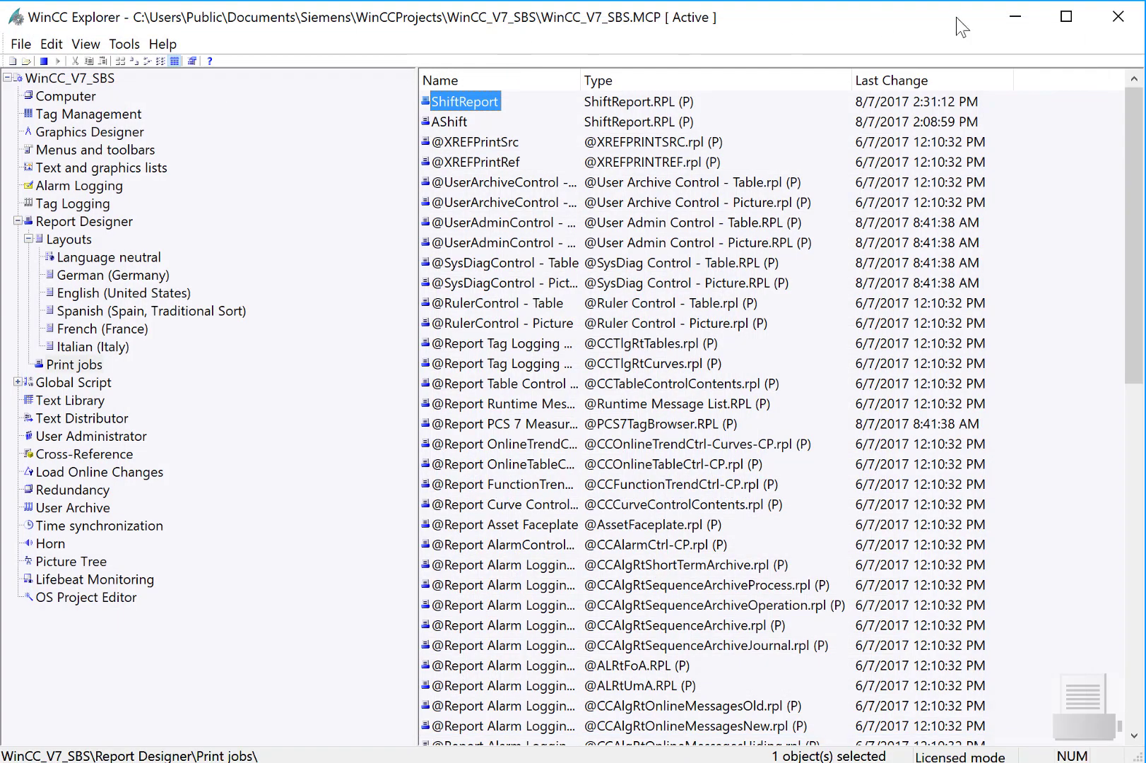